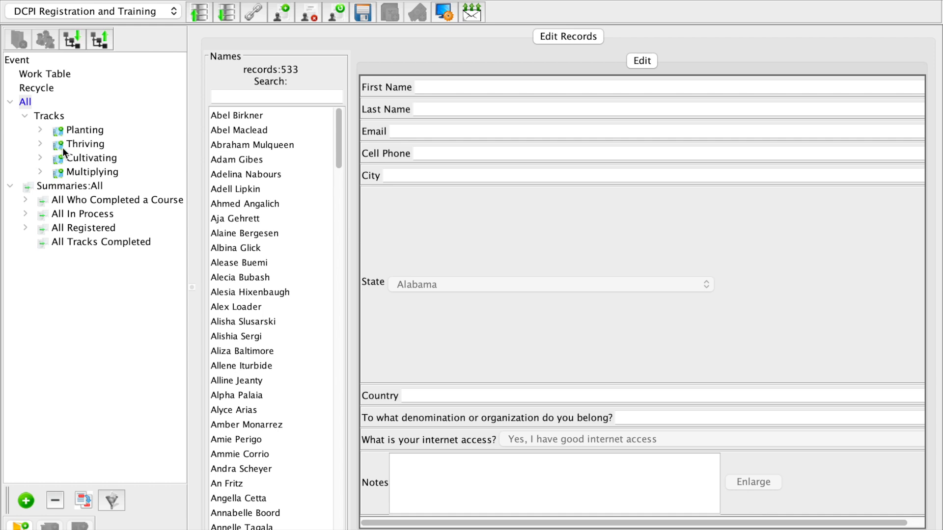
Expand the Planting, Thriving and Cultivating tracks, and unfold Church Planting Essentials down to its Completed group.
left_click(40, 129)
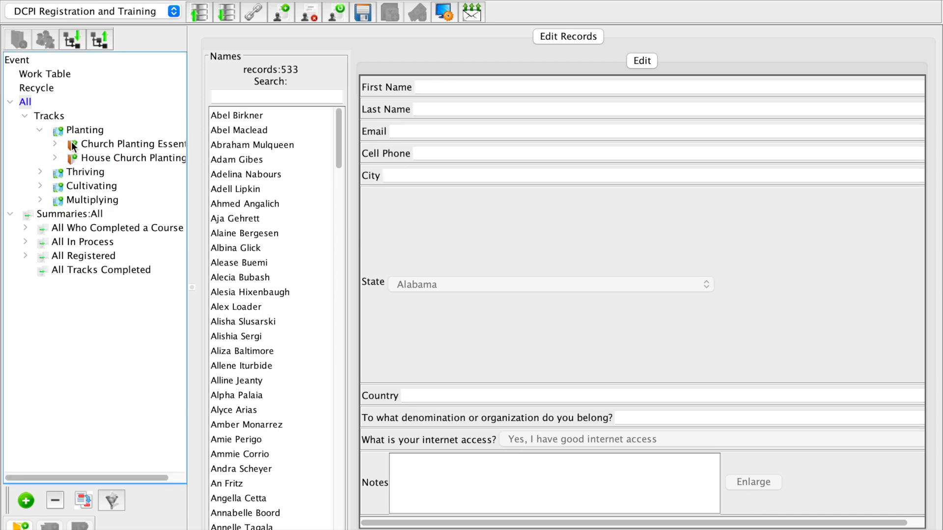
left_click(41, 172)
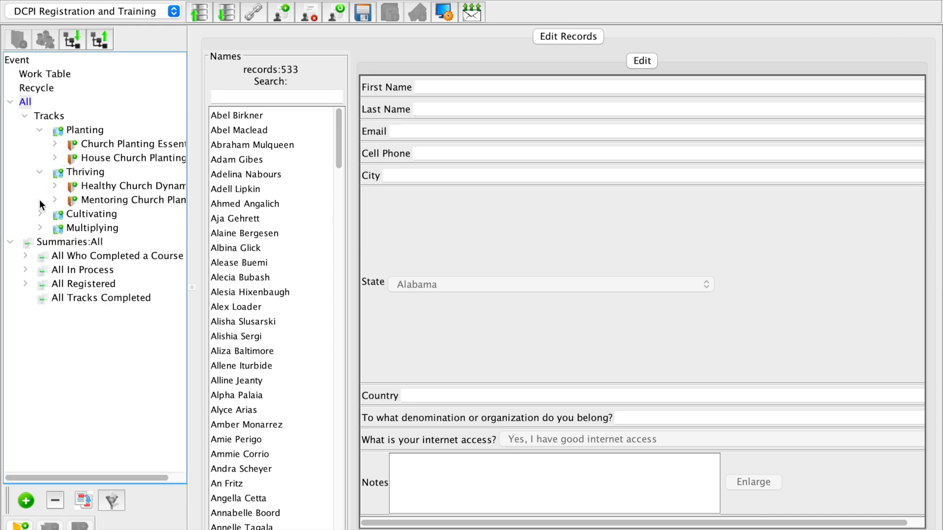
left_click(41, 214)
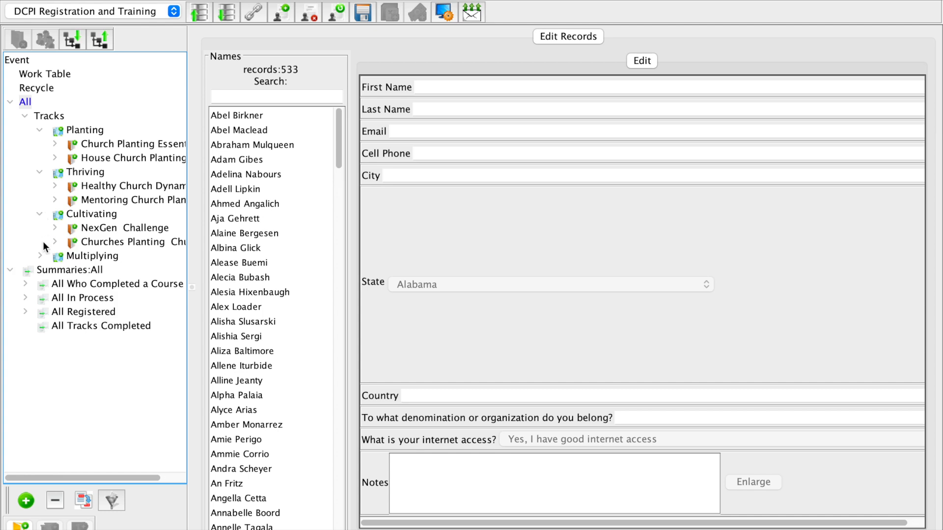
left_click(54, 144)
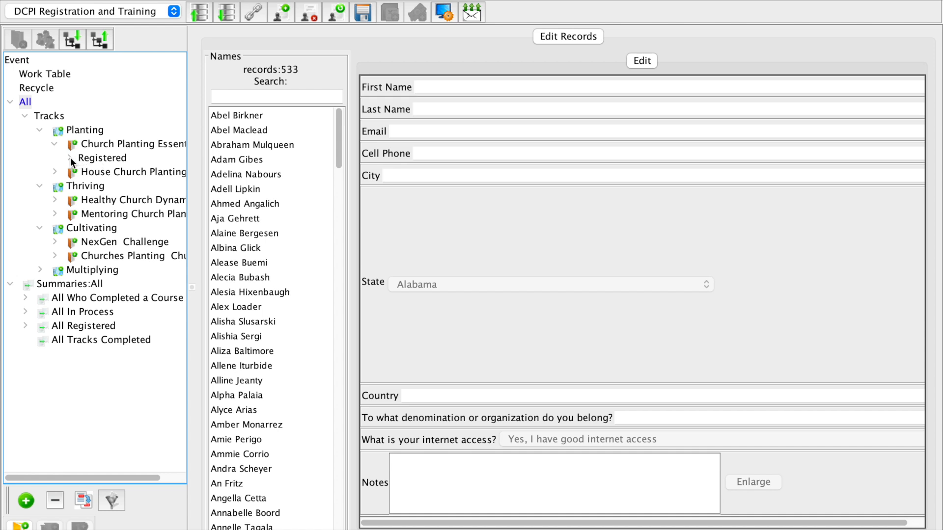
left_click(70, 158)
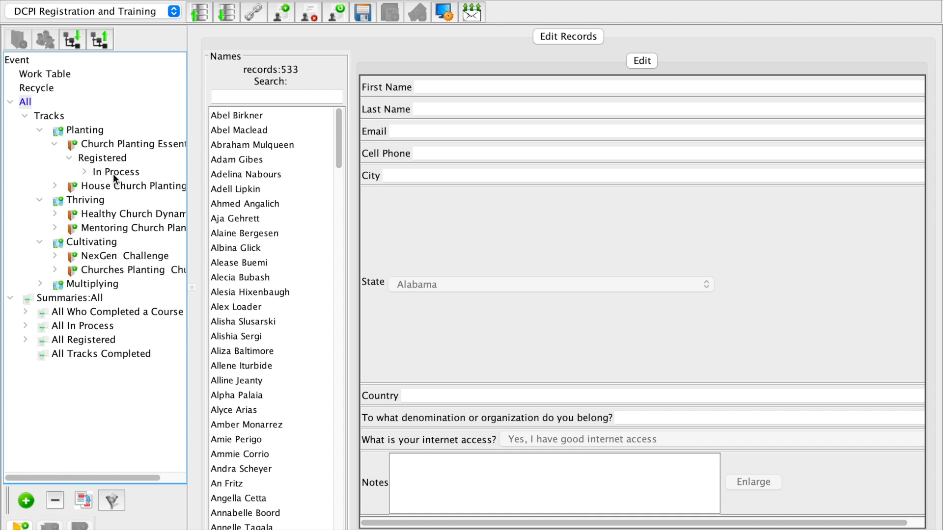
left_click(83, 171)
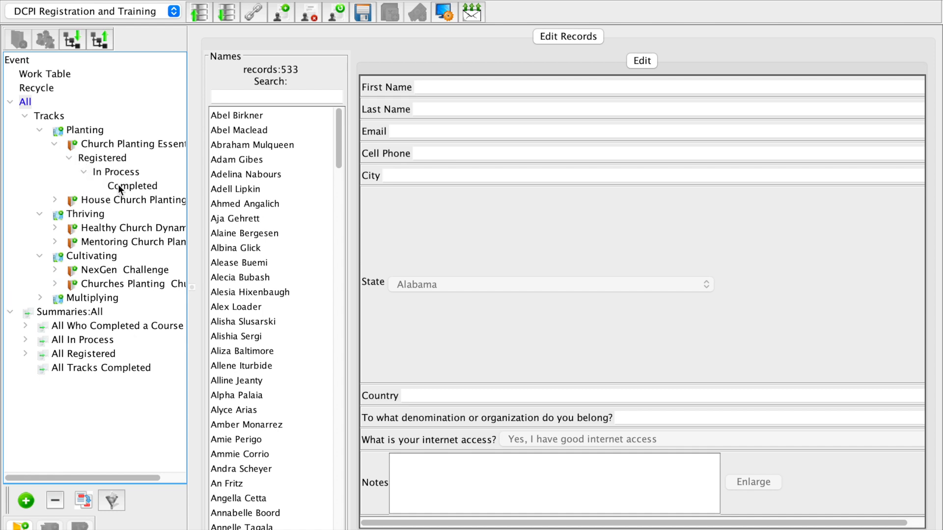
View the Registered, In Process and Completed groups of Church Planting Essentials, opening one person's record from the Completed list.
left_click(100, 158)
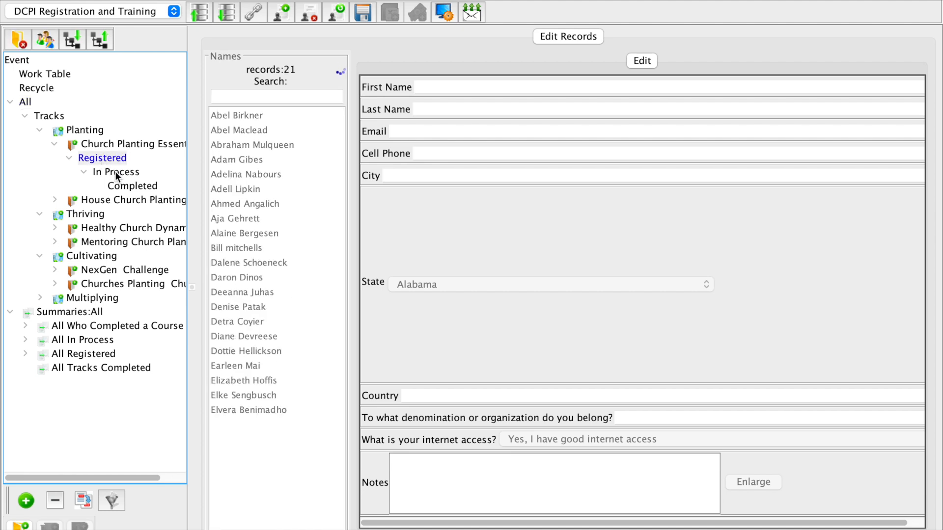
left_click(115, 172)
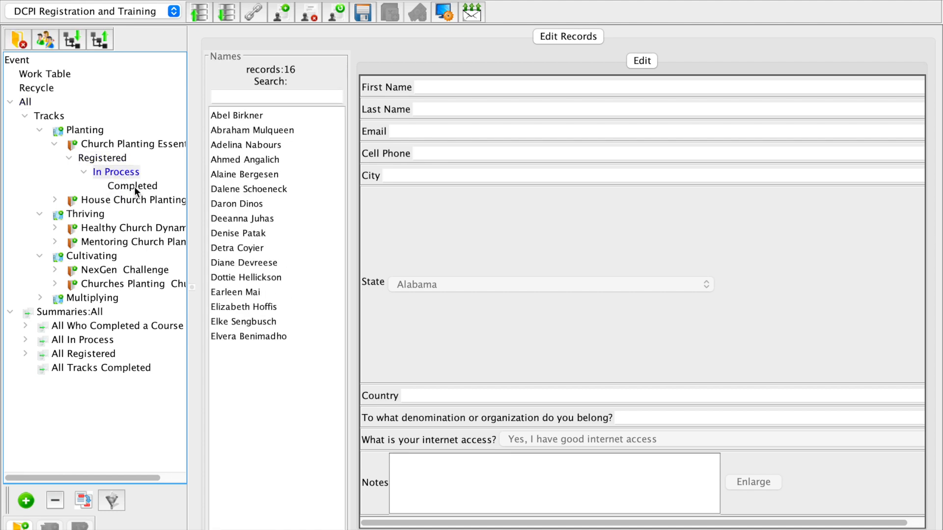
left_click(135, 187)
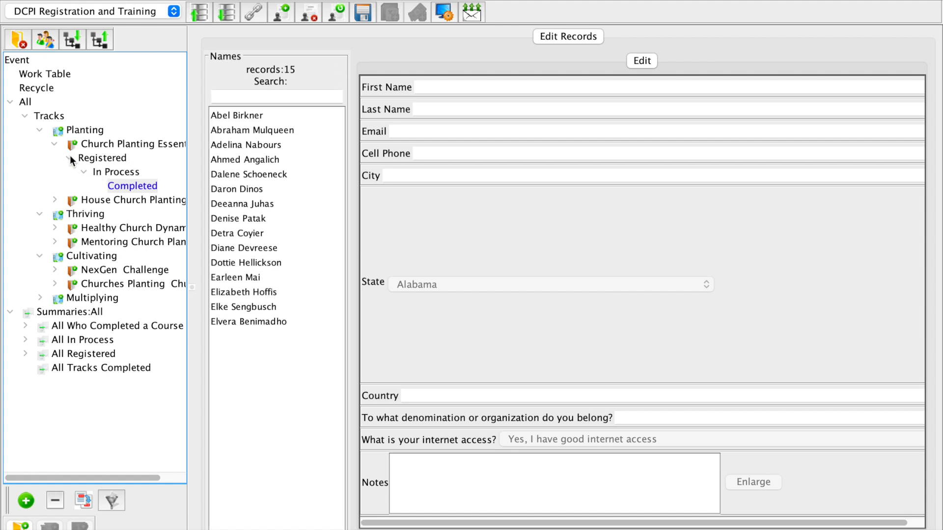
left_click(243, 176)
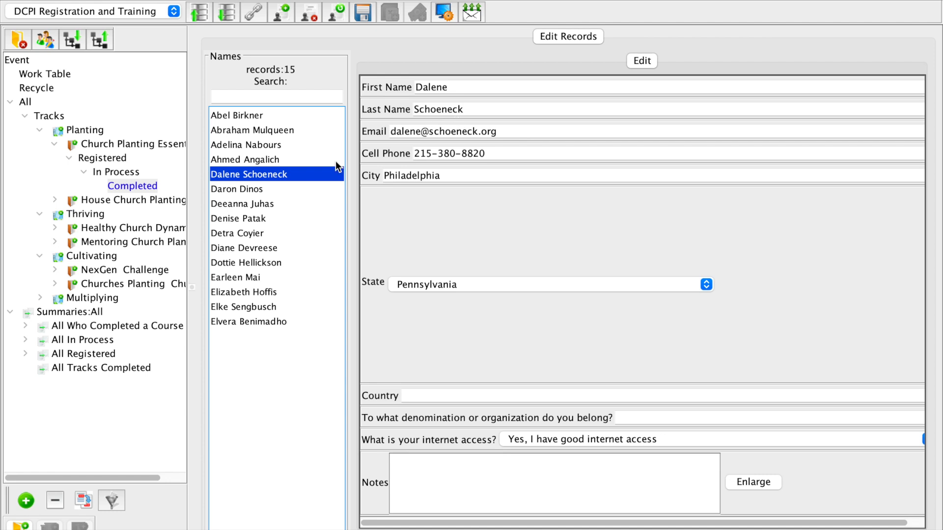
View the summary lists All Who Completed a Course, All In Process and All Registered in turn.
left_click(79, 325)
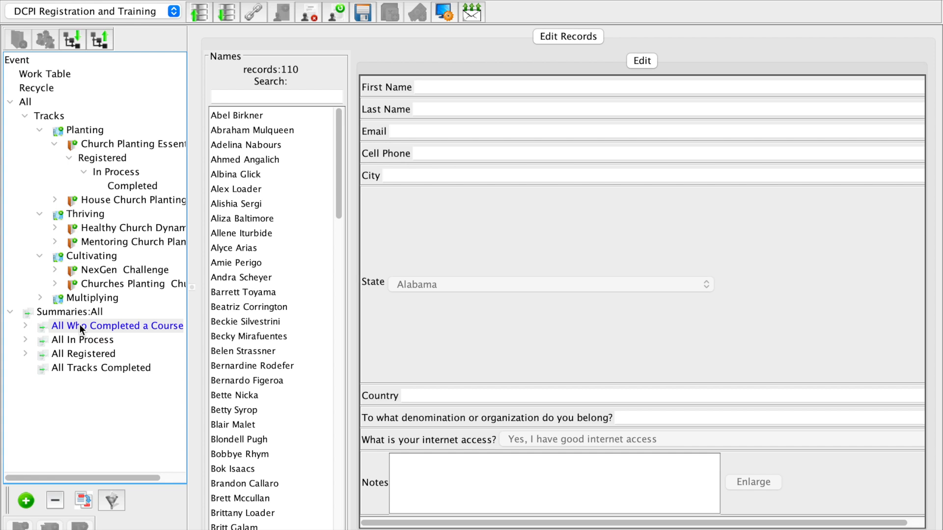
left_click(75, 341)
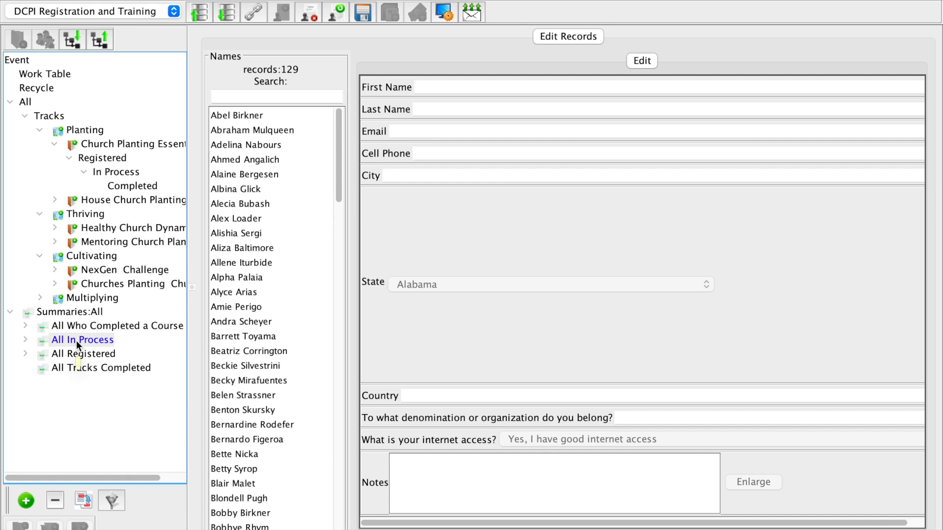
left_click(72, 353)
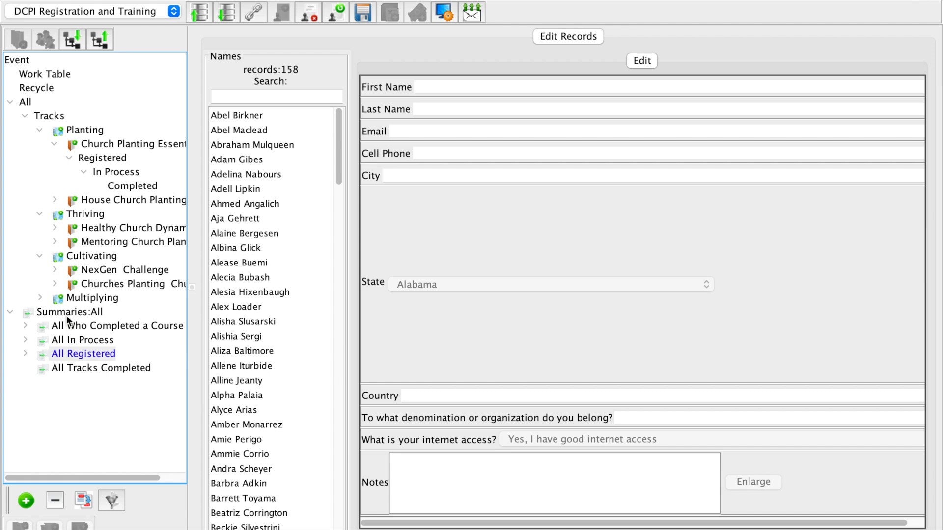
Expand All Who Completed a Course by DCPI track and subtract the Thriving group from the Planting group.
left_click(25, 326)
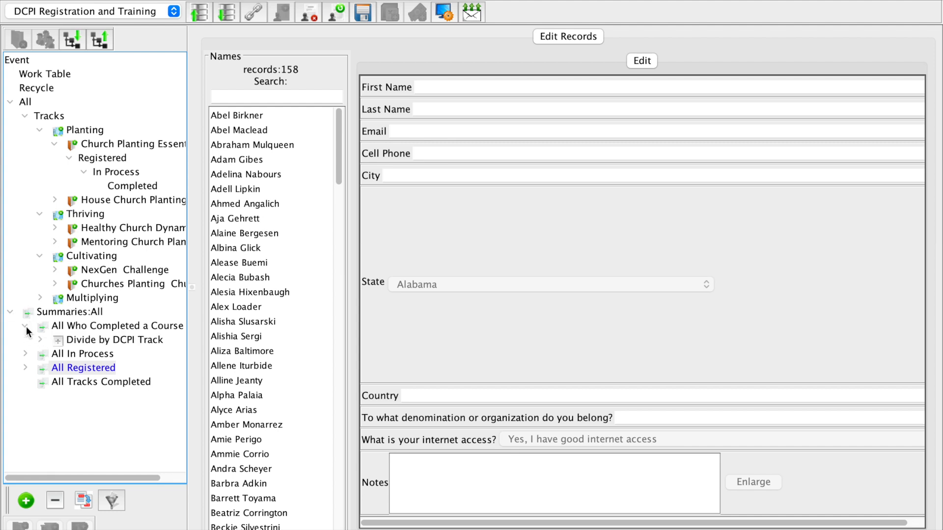
left_click(40, 340)
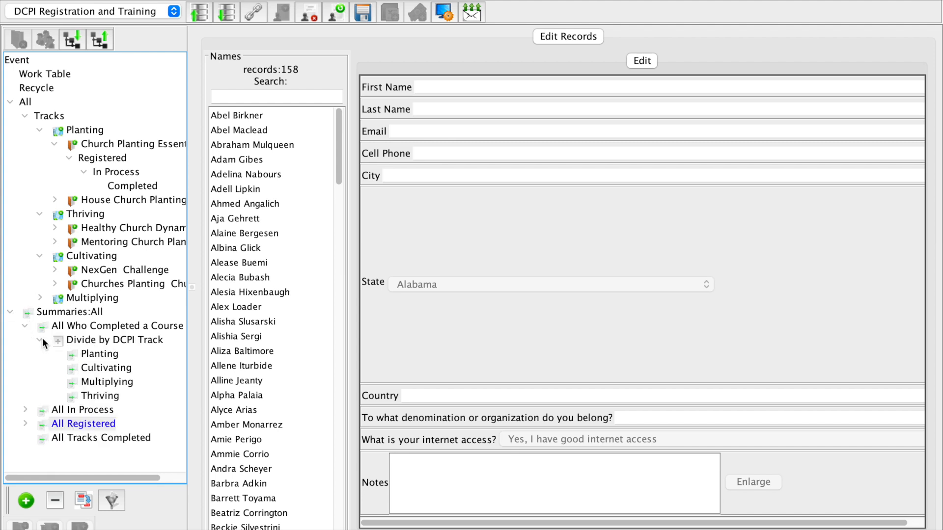
left_click(103, 354)
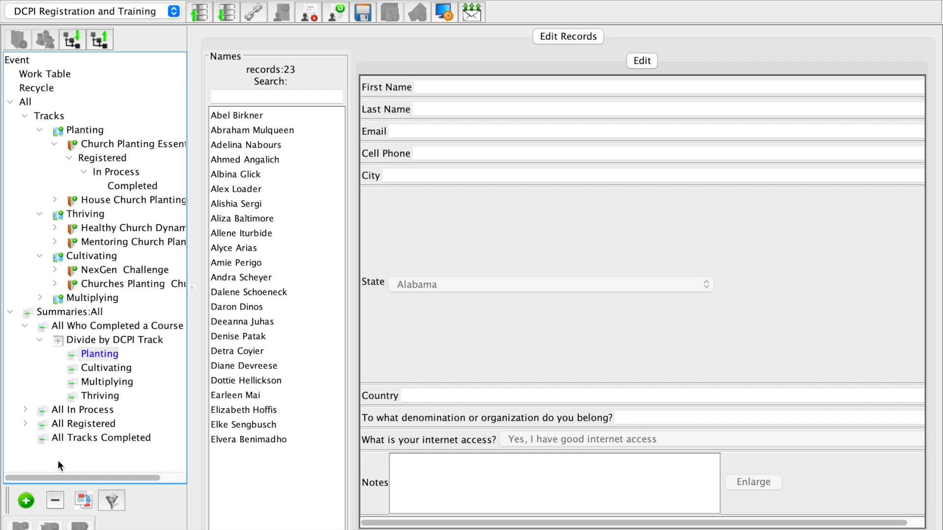
left_click(54, 501)
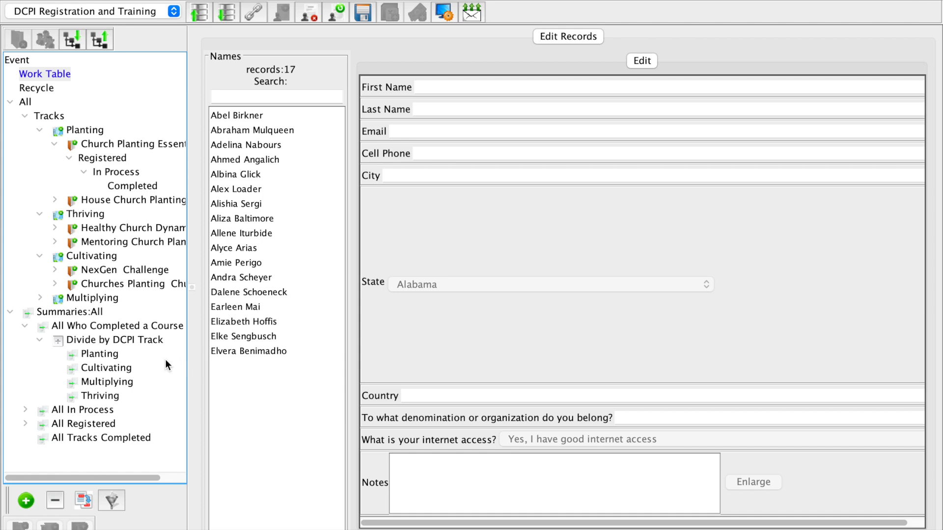
Find the people common to the Planting and Thriving completion groups, and view the All Tracks Completed summary.
left_click(95, 356)
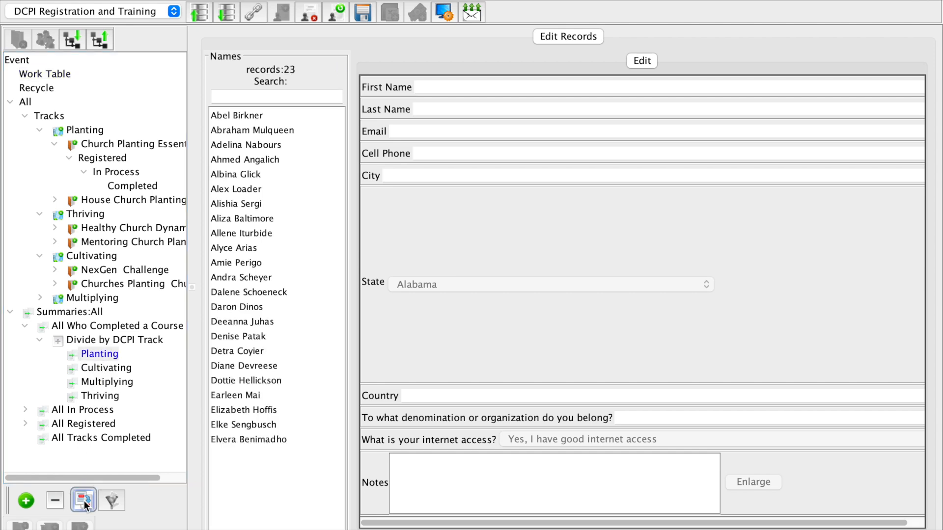
left_click(99, 395)
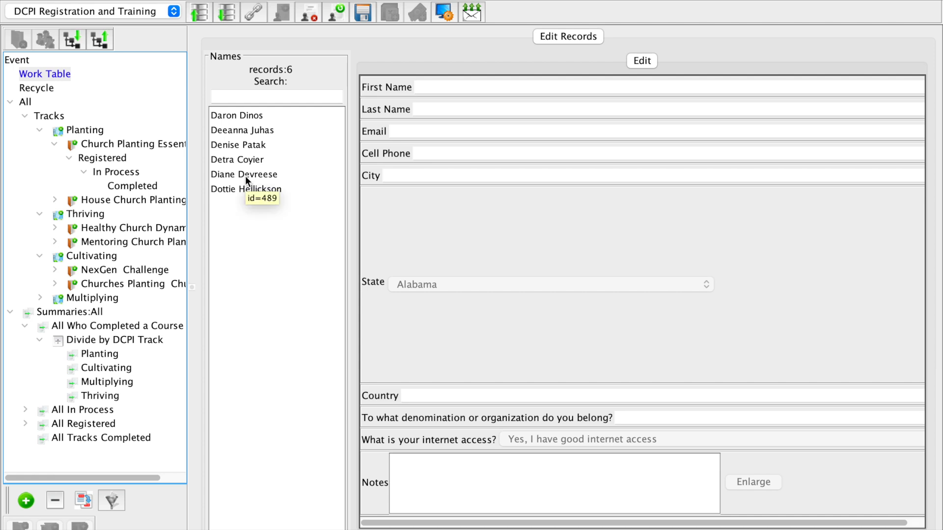
left_click(80, 438)
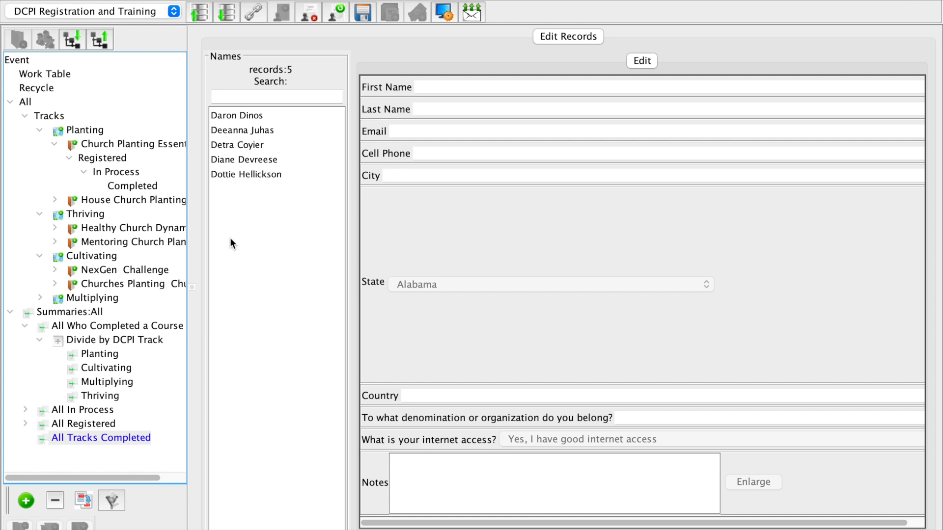
Open the manageforms link in the browser and log in with the account's e-mail username and password.
left_click(254, 12)
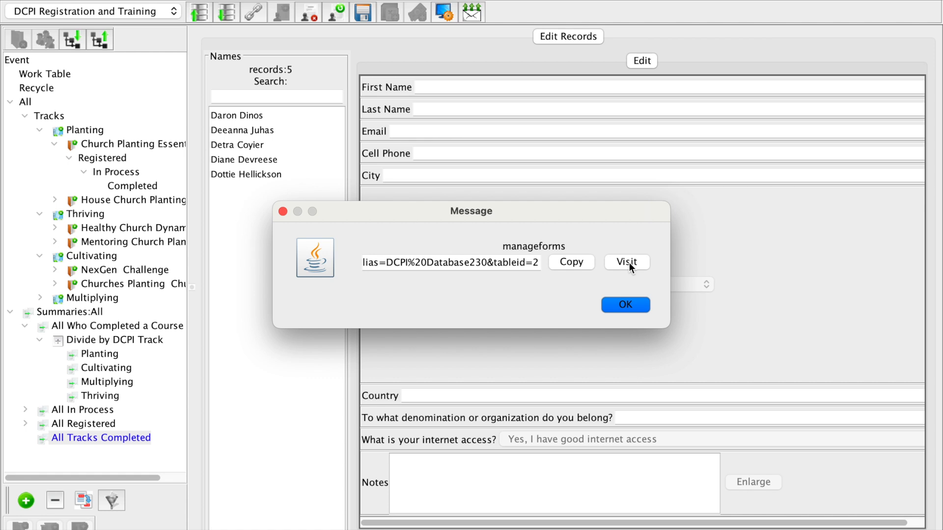
left_click(628, 262)
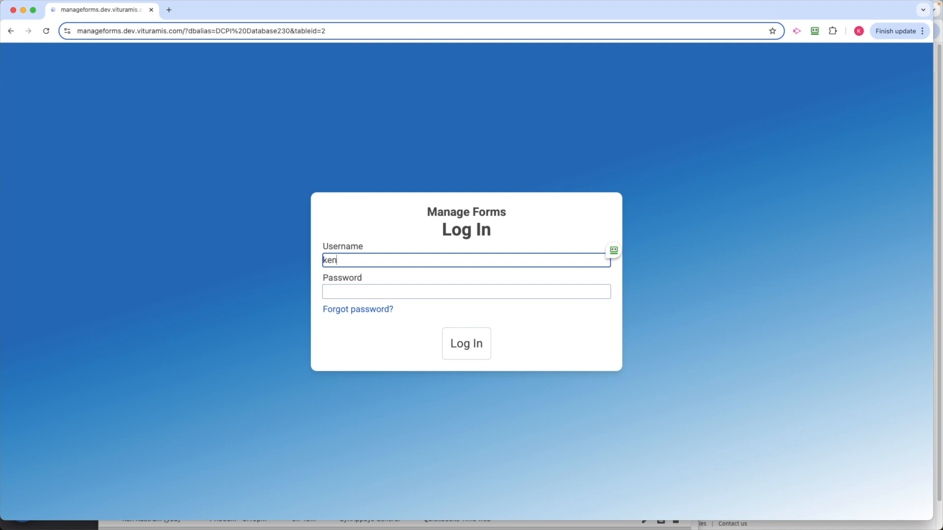
key("Tab")
type("••••••••")
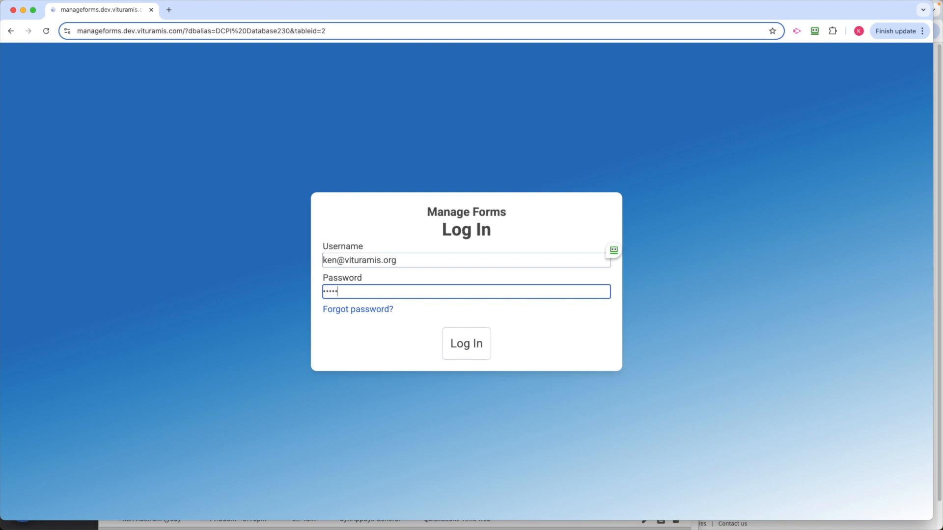
key("Return")
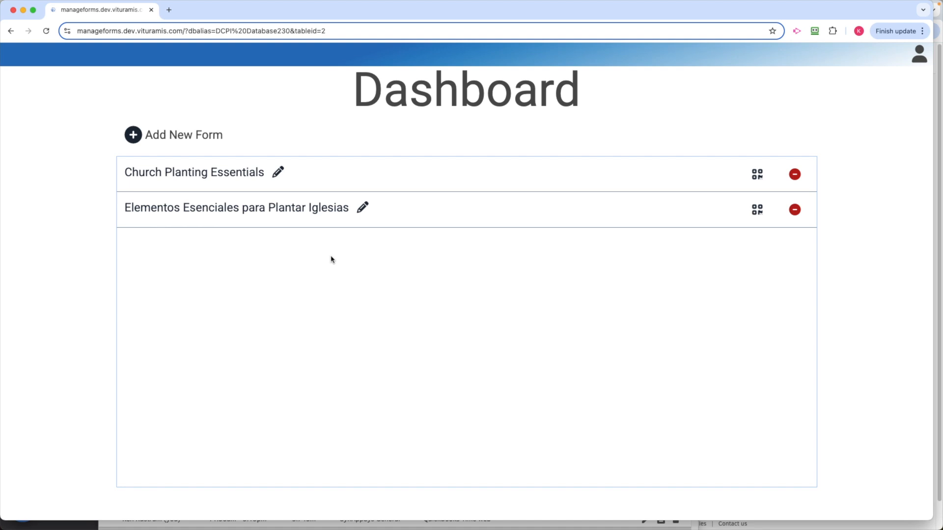
Check the Church Planting Essentials form's settings and the groups available for its new records, and leave without saving.
left_click(278, 175)
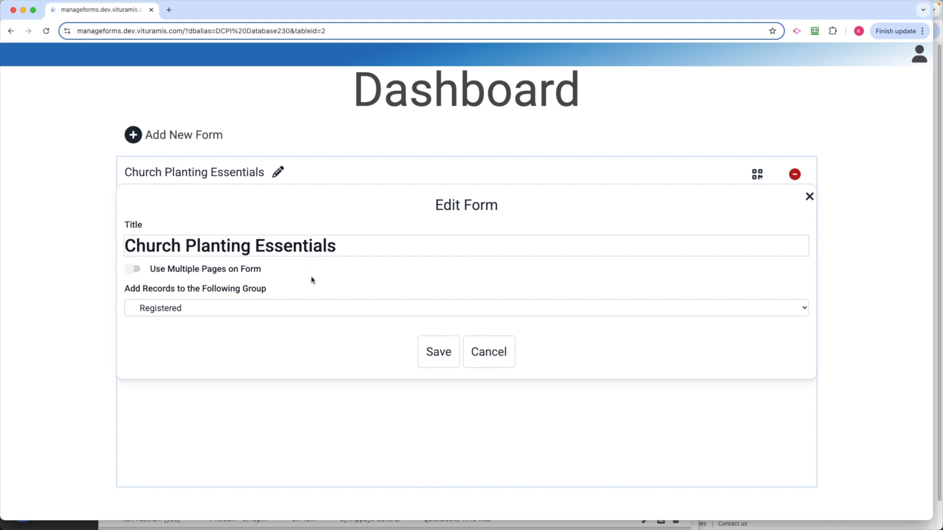
left_click(274, 308)
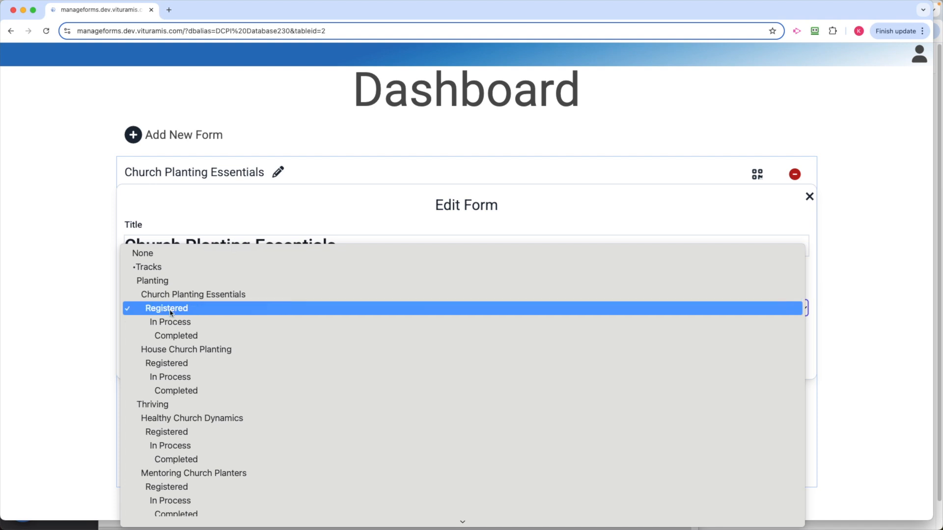
left_click(598, 210)
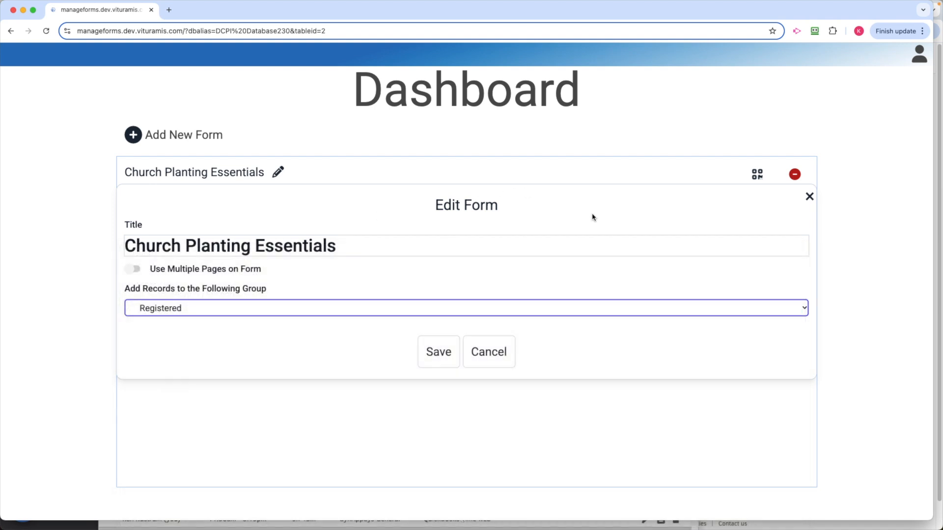
left_click(501, 353)
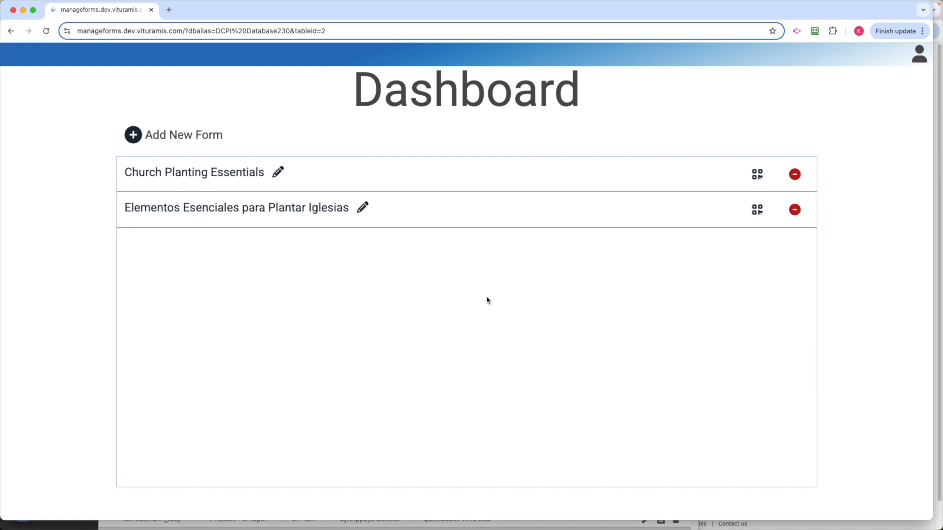
Open the Church Planting Essentials form and examine its logo, headings, instructions and contact fields.
left_click(522, 178)
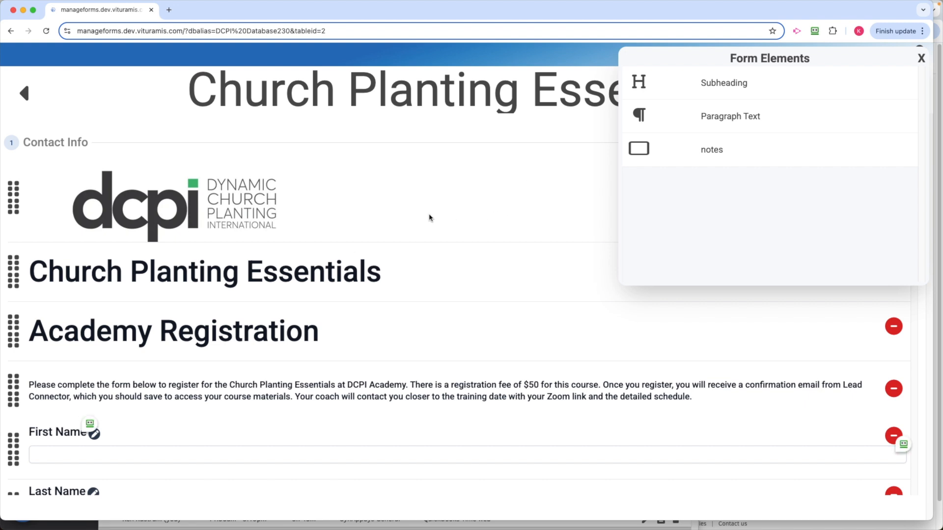
scroll(442, 226, "down", 3)
scroll(457, 230, "down", 1)
scroll(447, 234, "down", 4)
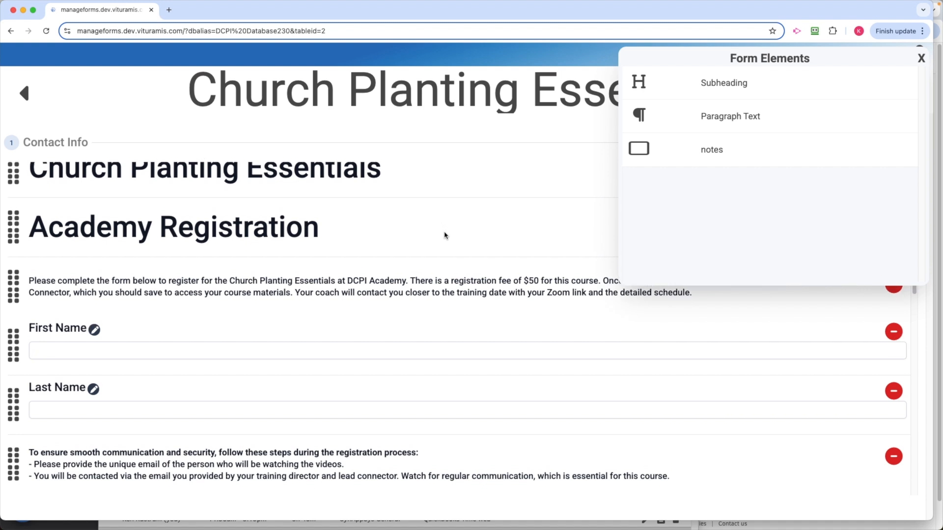
scroll(455, 233, "down", 10)
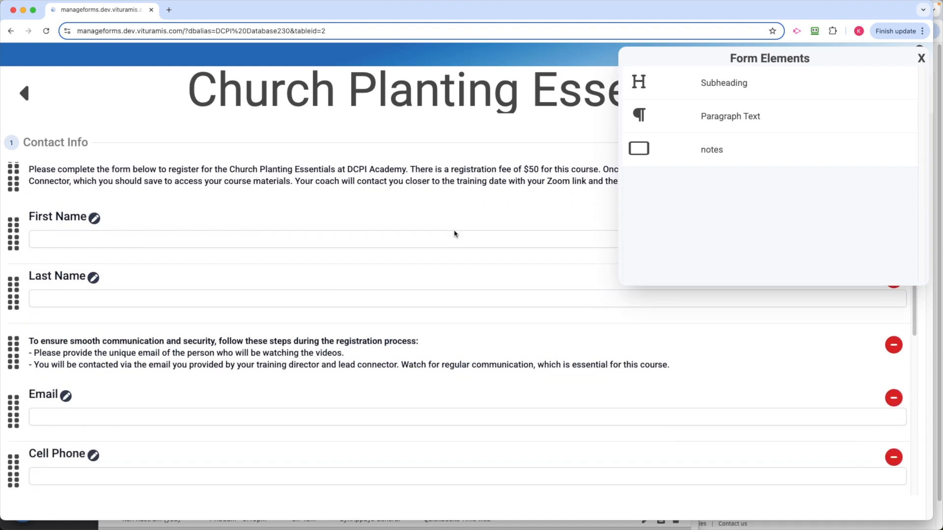
scroll(455, 233, "down", 10)
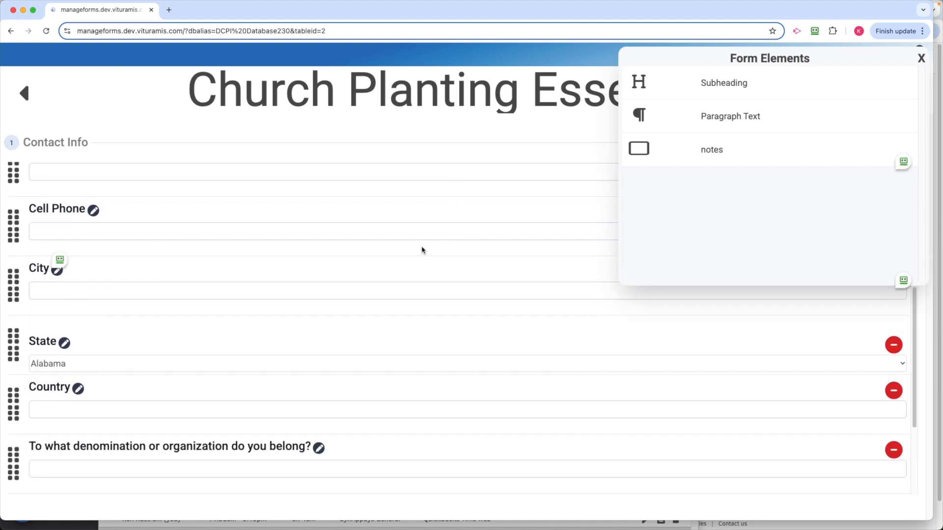
Check the First Name field's search, required and text restriction options, keep Don't Restrict, and return to the forms dashboard.
scroll(421, 247, "up", 20)
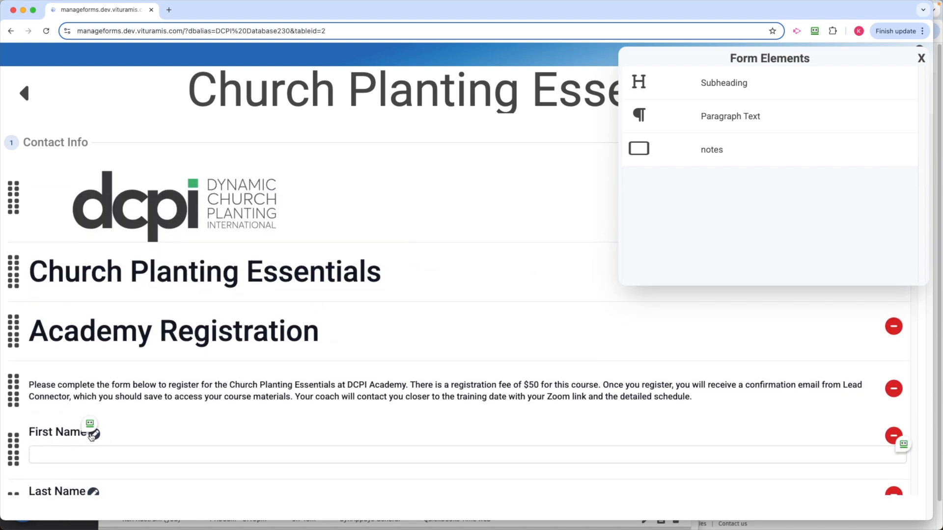
scroll(122, 401, "down", 6)
left_click(71, 345)
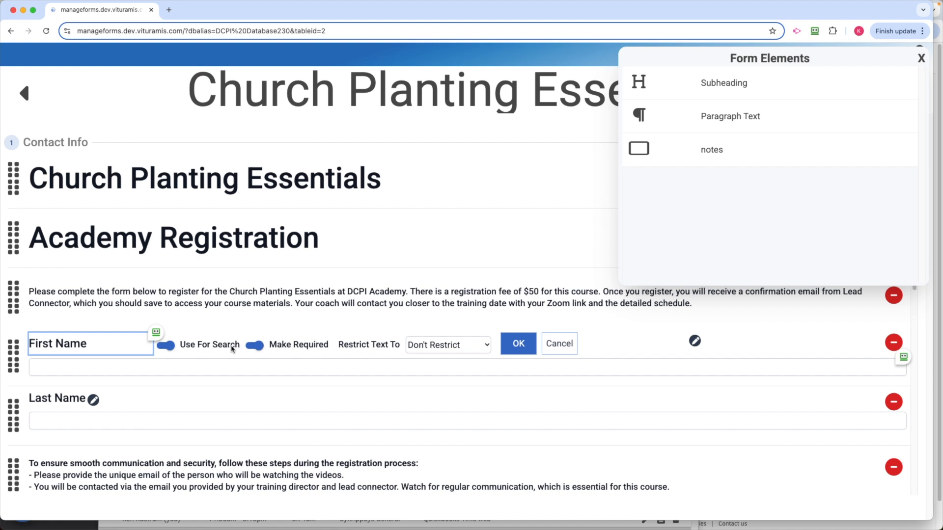
left_click(459, 350)
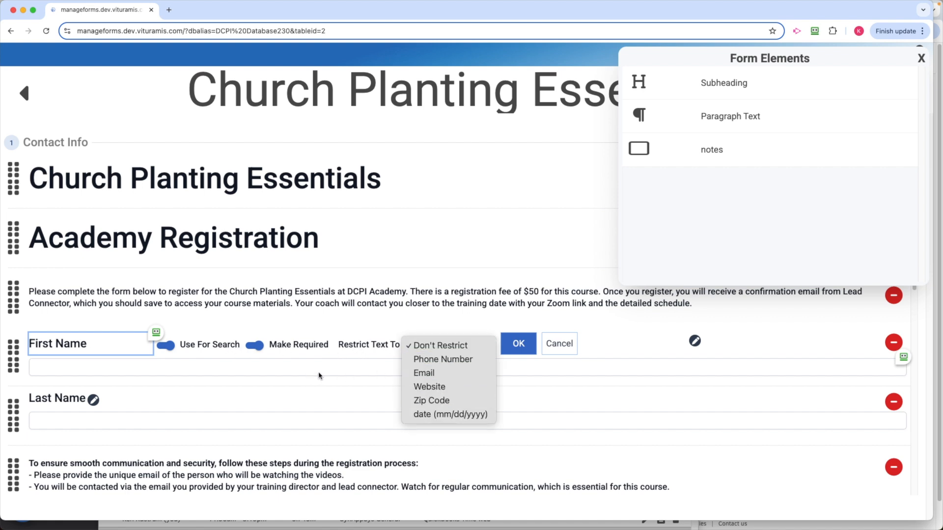
left_click(294, 372)
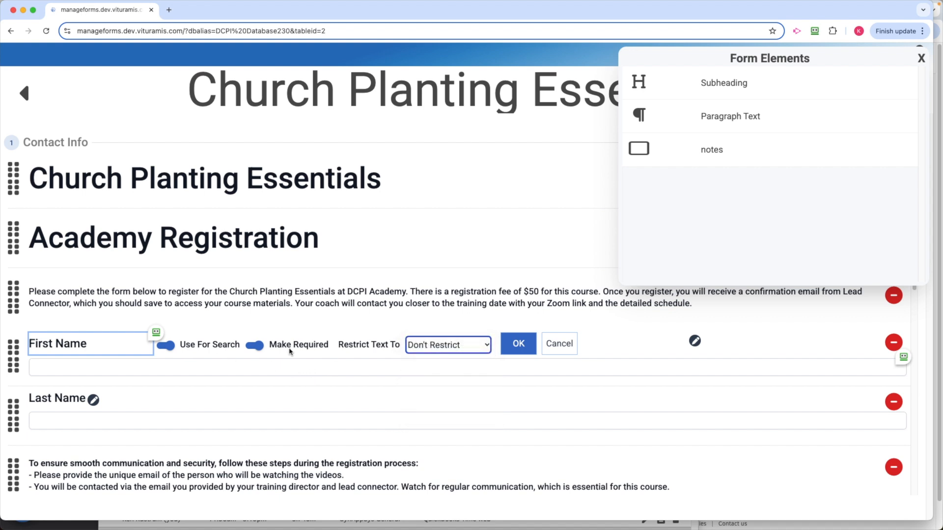
left_click(522, 349)
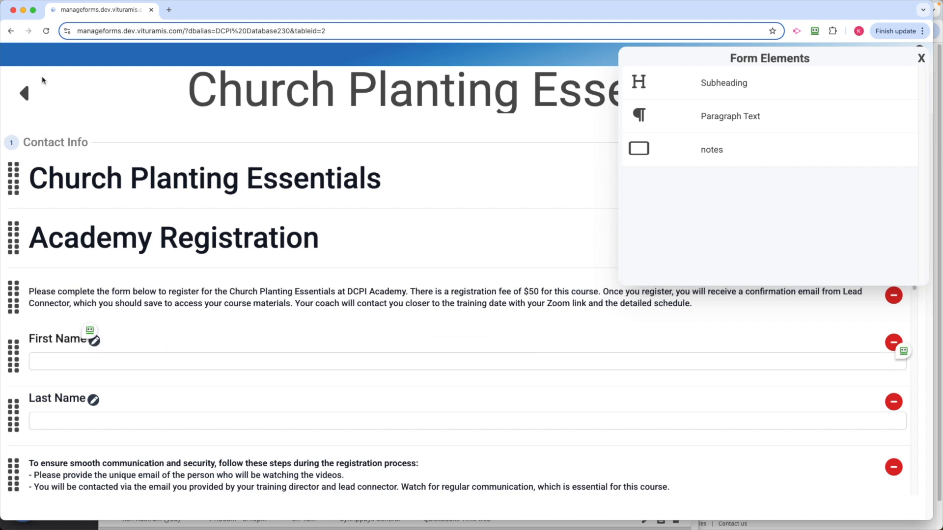
left_click(25, 98)
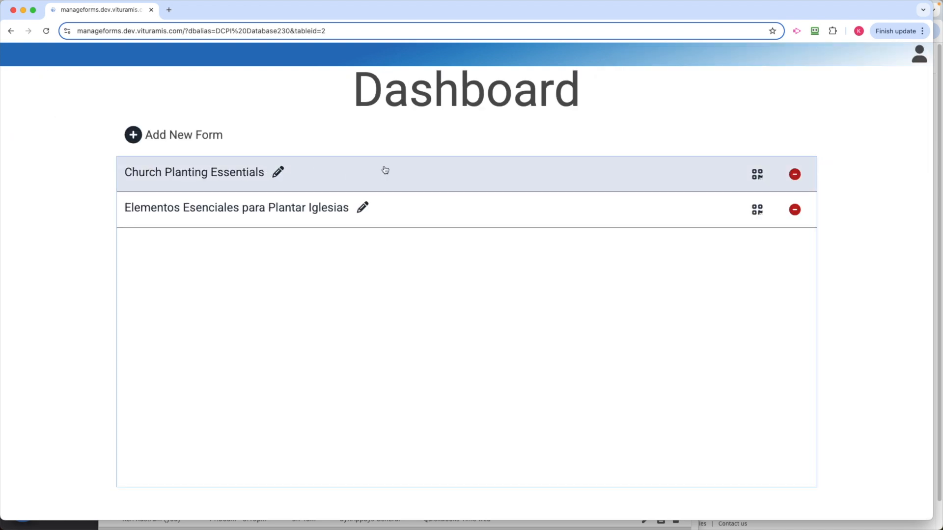
Copy the Church Planting Essentials form's share URL and its 500 px QR code to the clipboard.
left_click(760, 181)
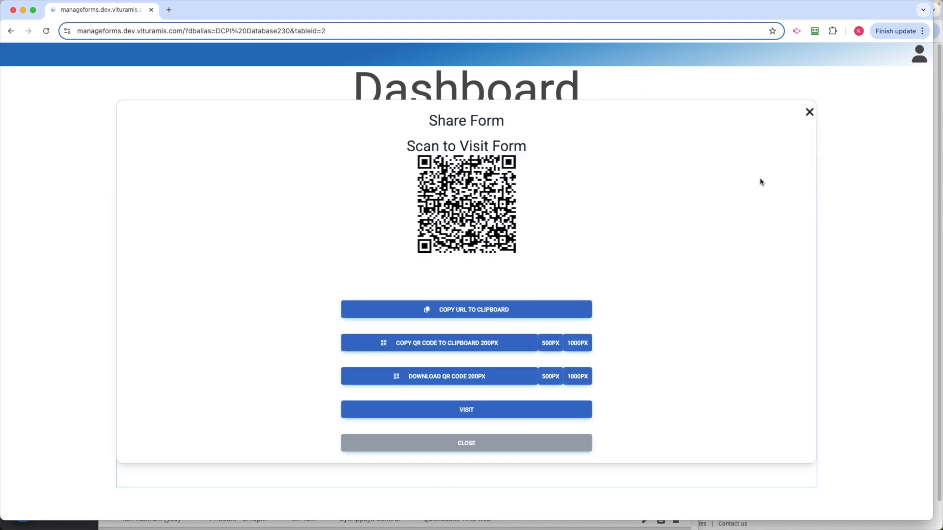
left_click(461, 316)
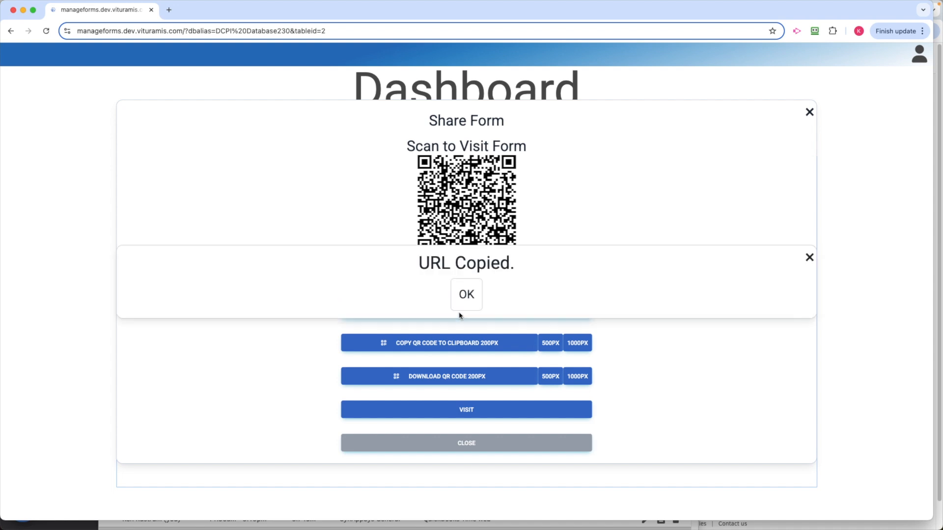
left_click(463, 298)
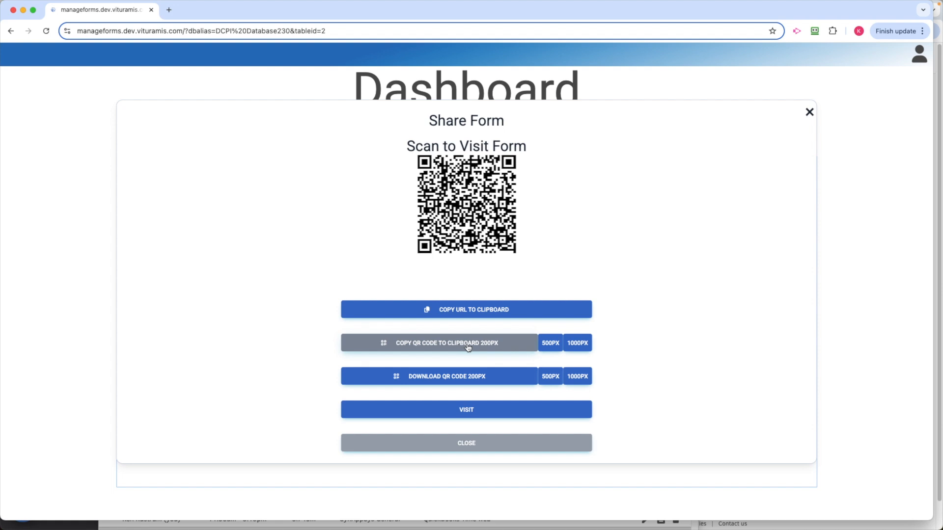
left_click(553, 346)
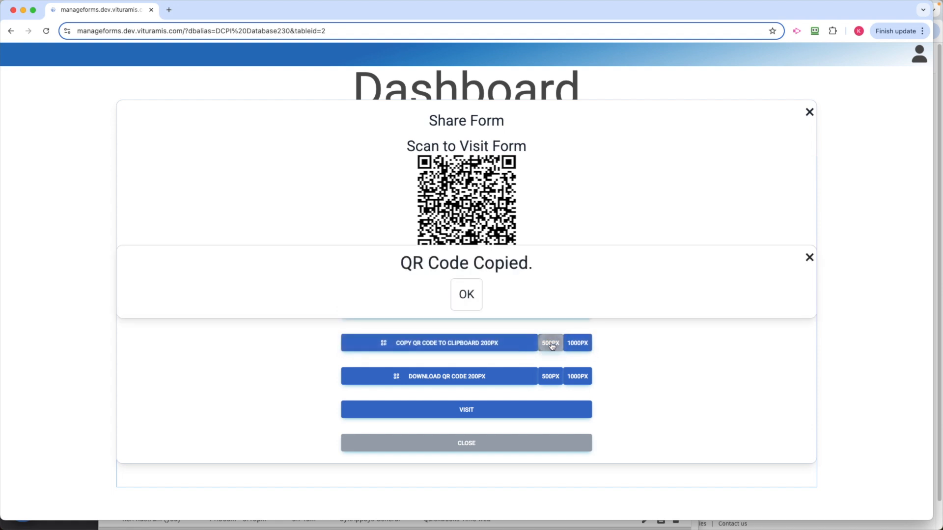
left_click(466, 295)
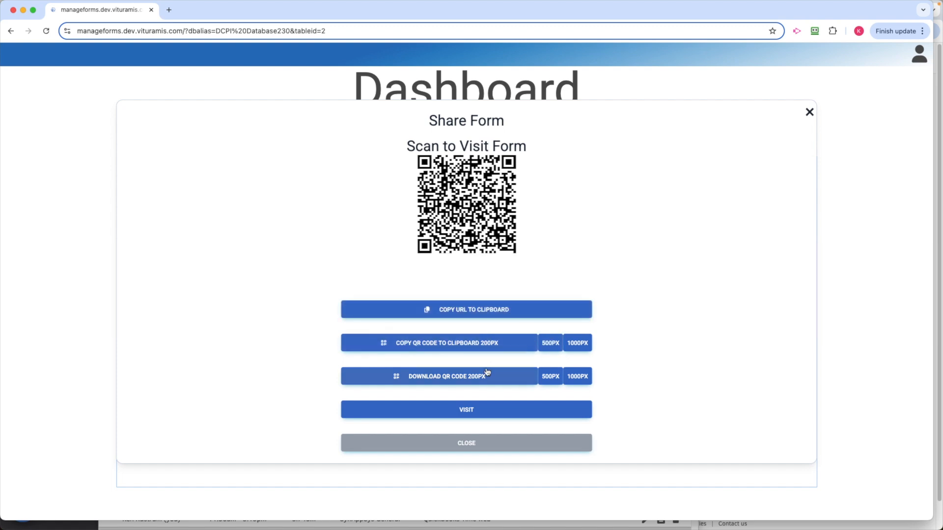
Download the form's 500 px QR code, preview the live form, and close the preview and sharing options.
left_click(550, 378)
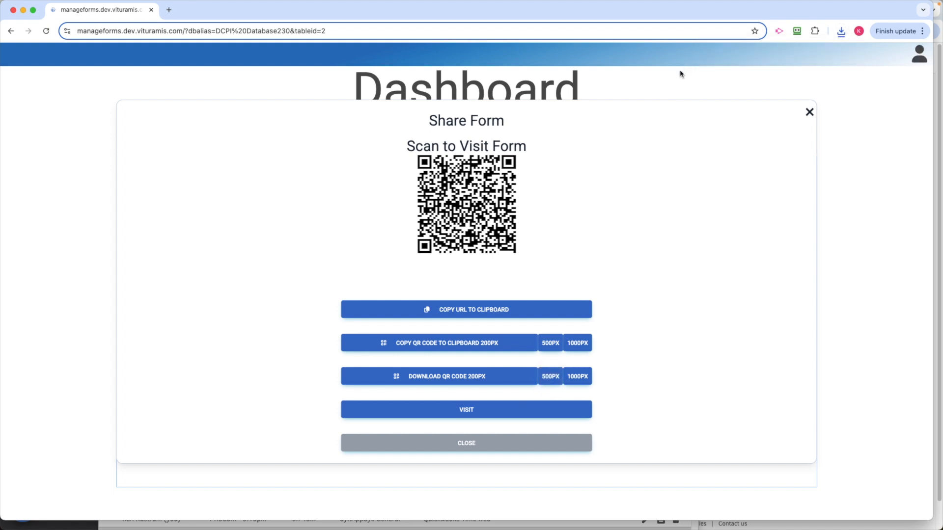
left_click(499, 339)
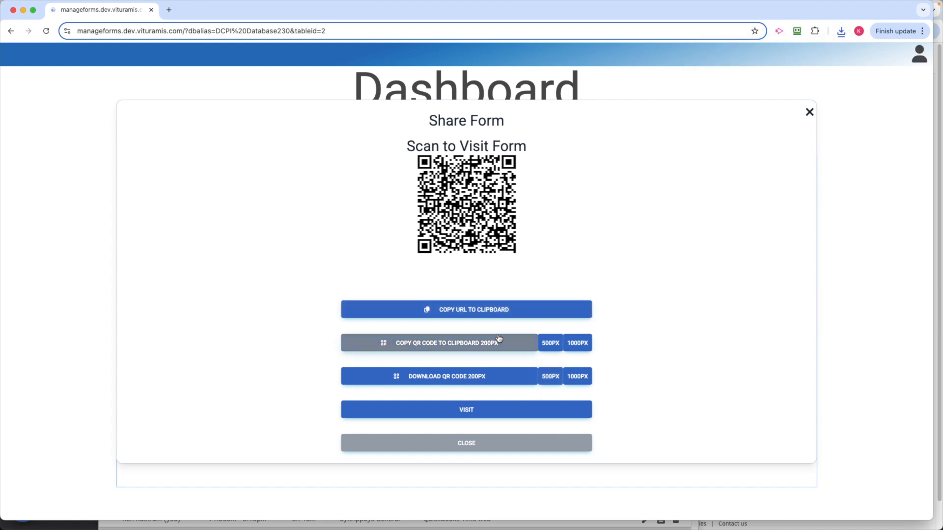
left_click(480, 414)
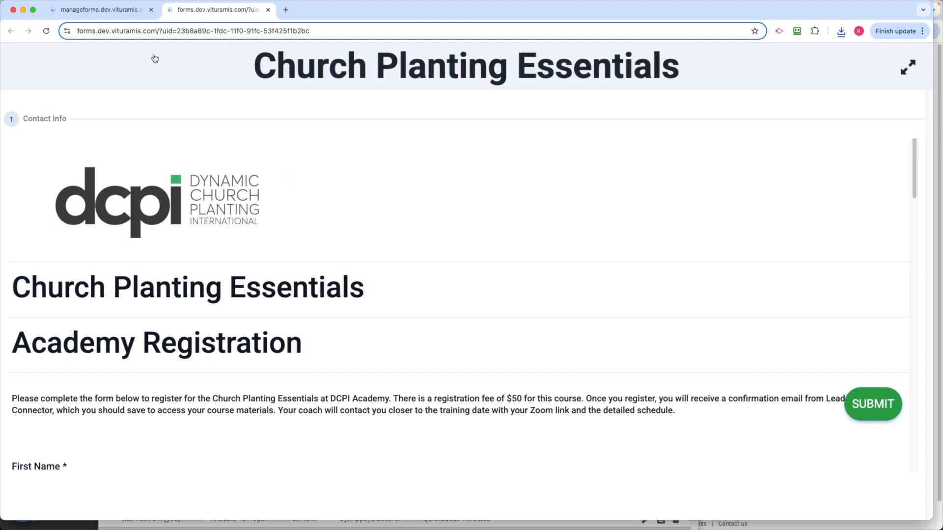
left_click(268, 10)
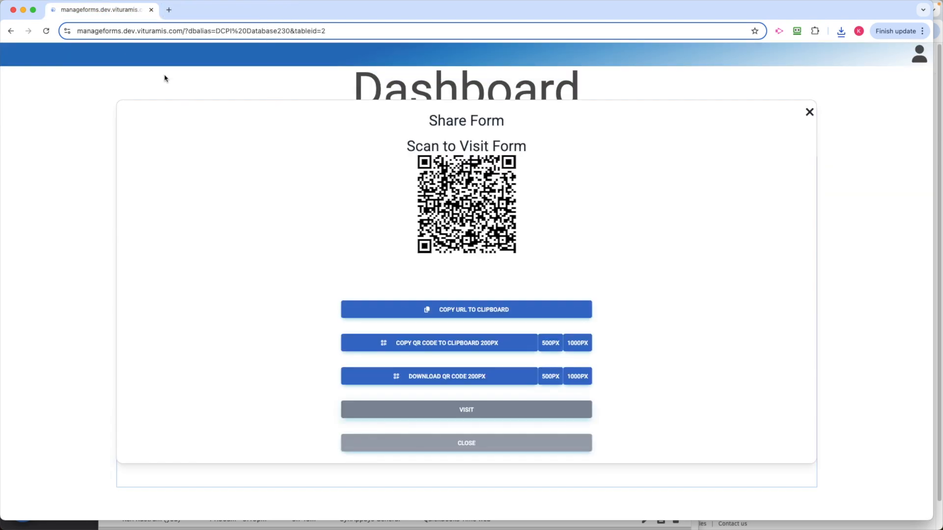
left_click(809, 113)
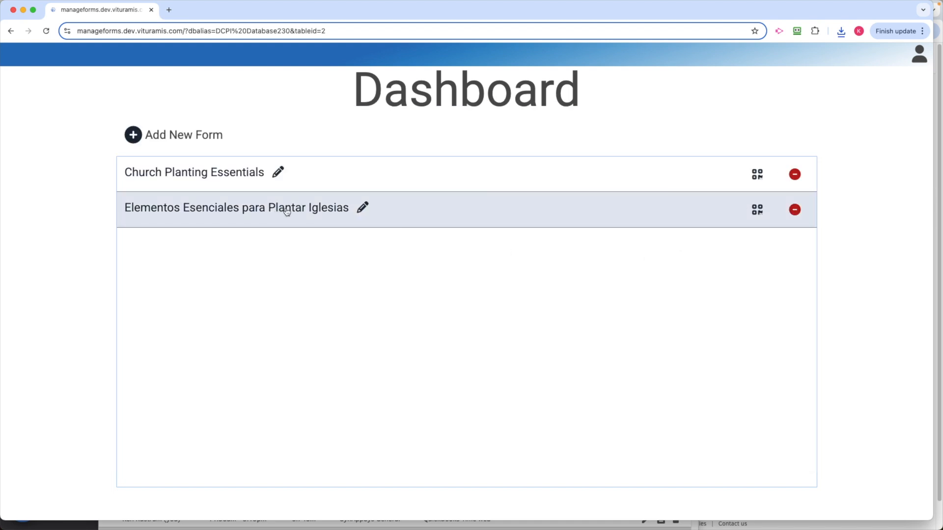
Examine the headings, instructions and fields of the Elementos Esenciales para Plantar Iglesias form, and return to the forms dashboard.
left_click(488, 213)
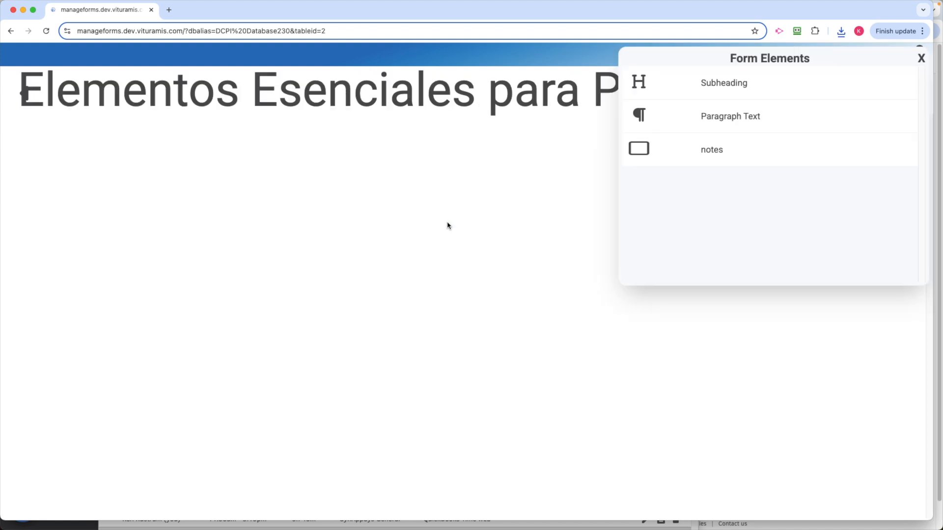
scroll(437, 245, "down", 3)
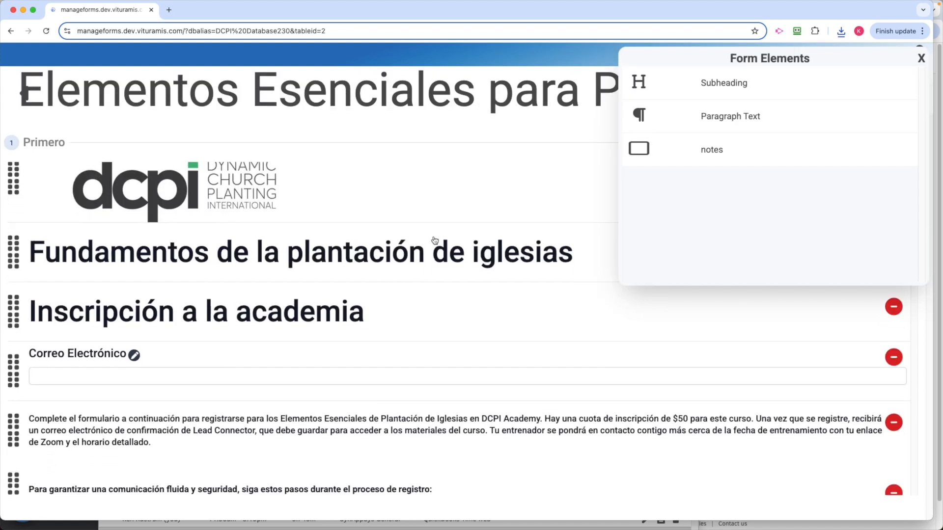
scroll(434, 260, "down", 8)
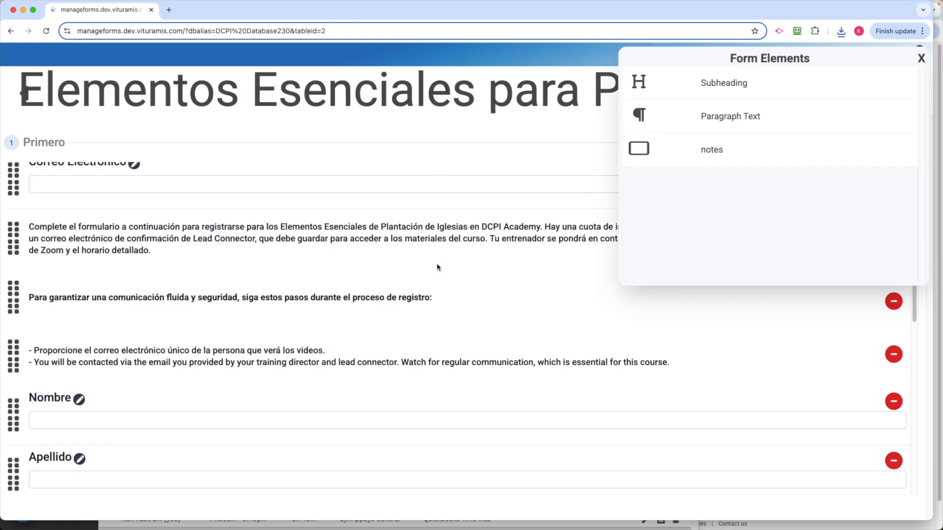
scroll(454, 260, "down", 8)
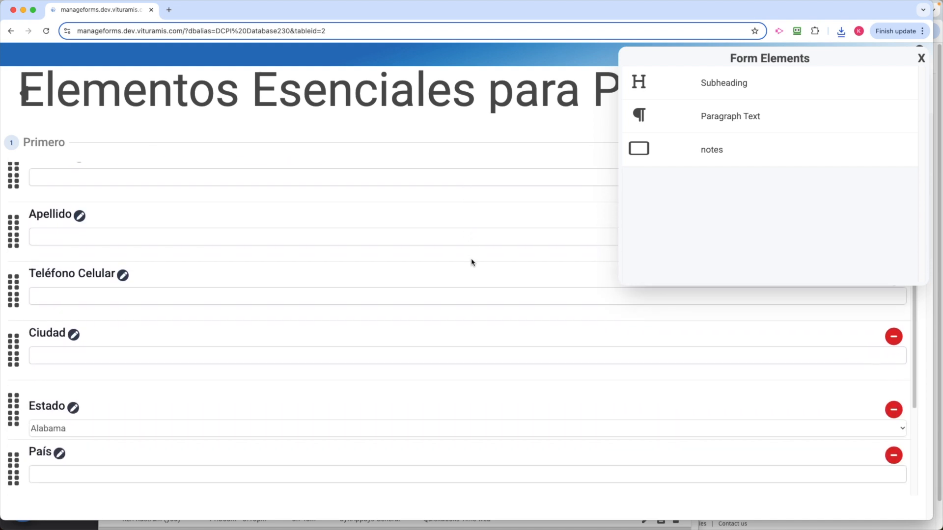
scroll(473, 261, "down", 2)
scroll(473, 260, "up", 10)
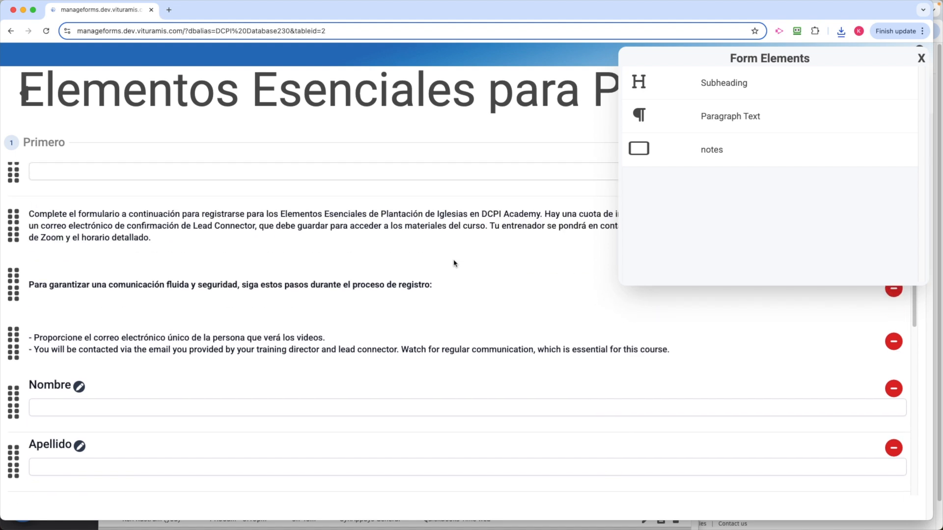
scroll(453, 264, "up", 5)
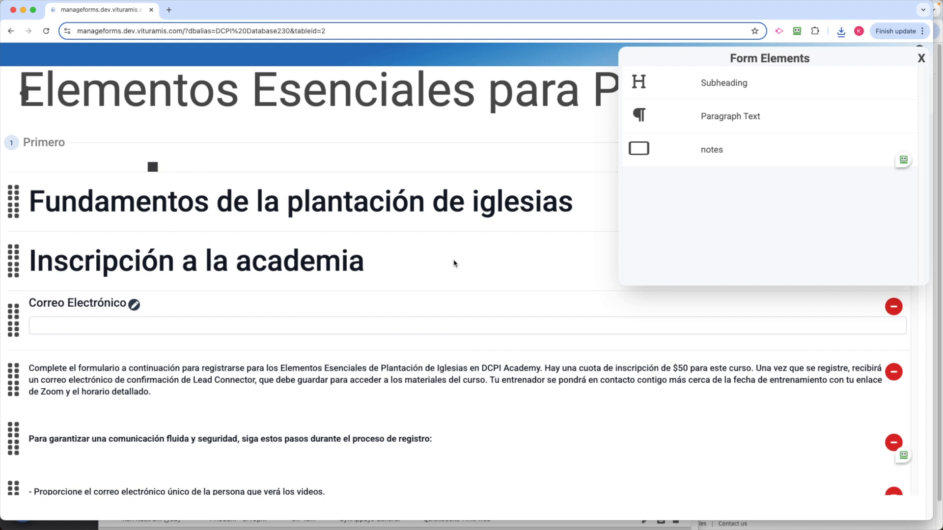
left_click(25, 96)
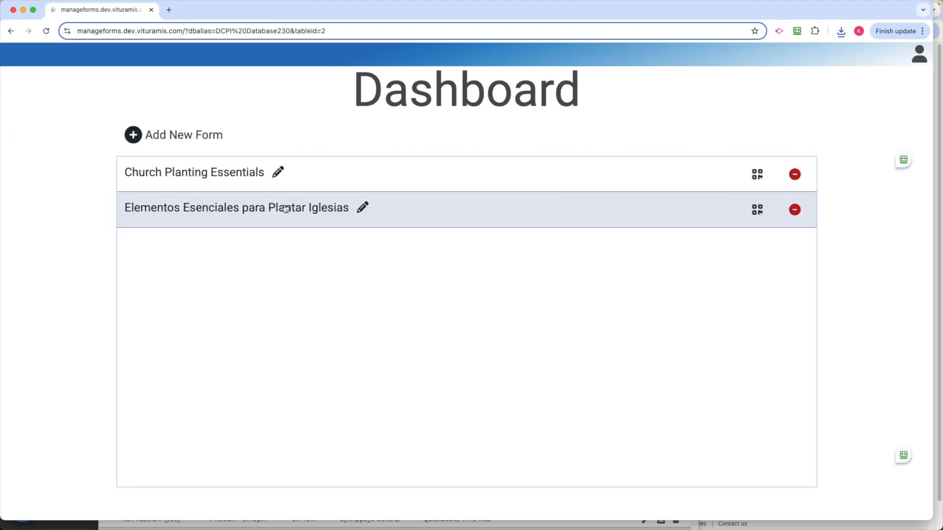
Visit the live Church Planting Essentials form from its sharing options and go to its name fields.
left_click(757, 174)
left_click(482, 413)
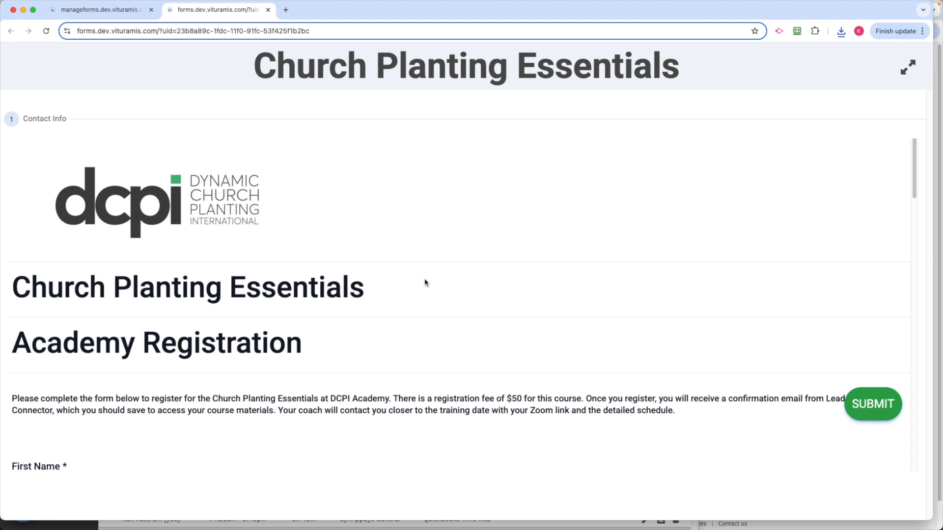
scroll(410, 285, "down", 1)
scroll(400, 287, "down", 4)
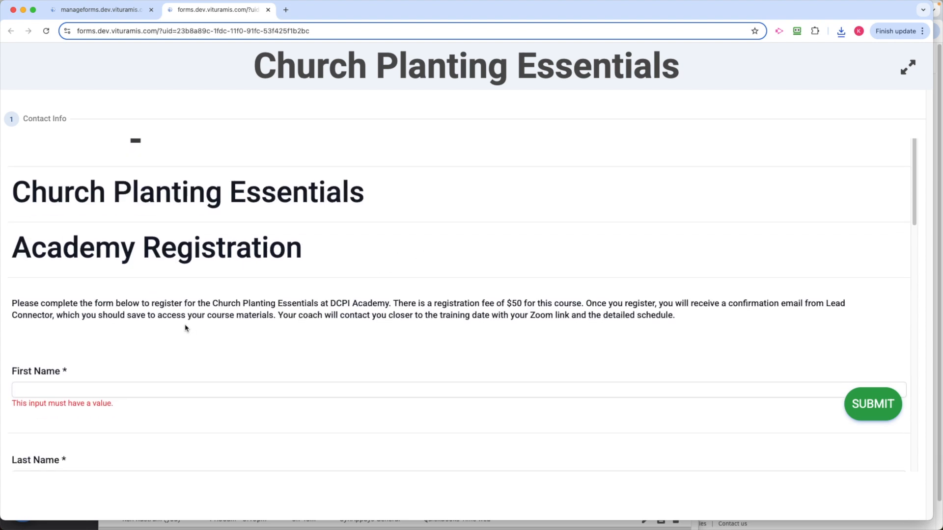
scroll(347, 227, "down", 4)
Look up an existing person by partial first name, register as that person, and review the form's name fields and instructions.
left_click(24, 297)
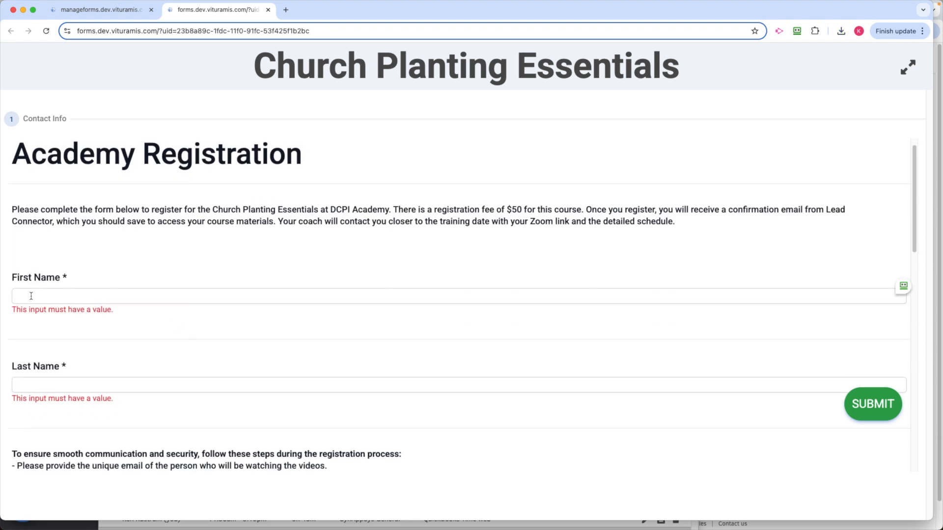
left_click(31, 296)
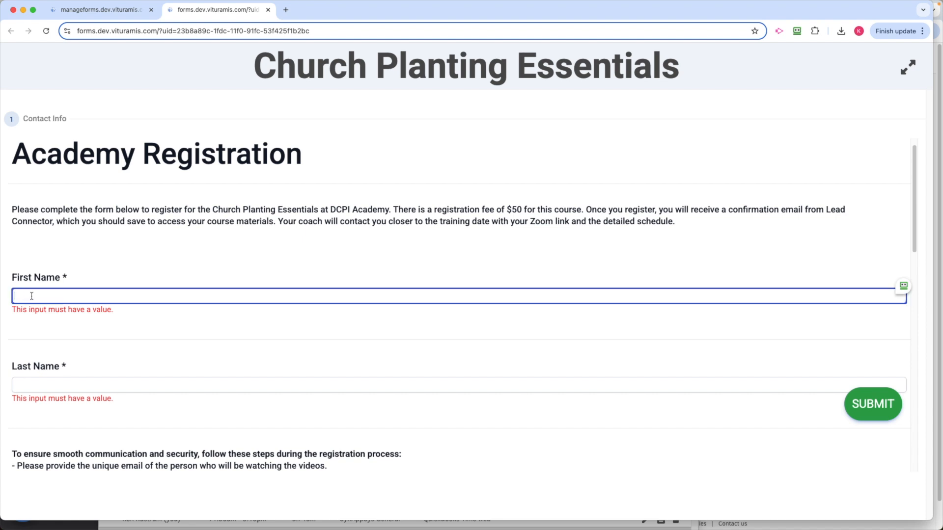
type("abrah")
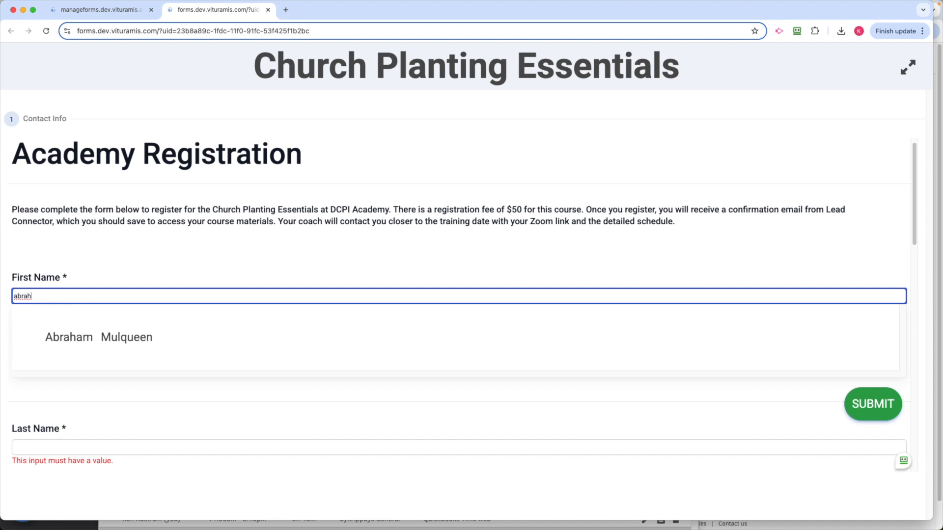
left_click(136, 341)
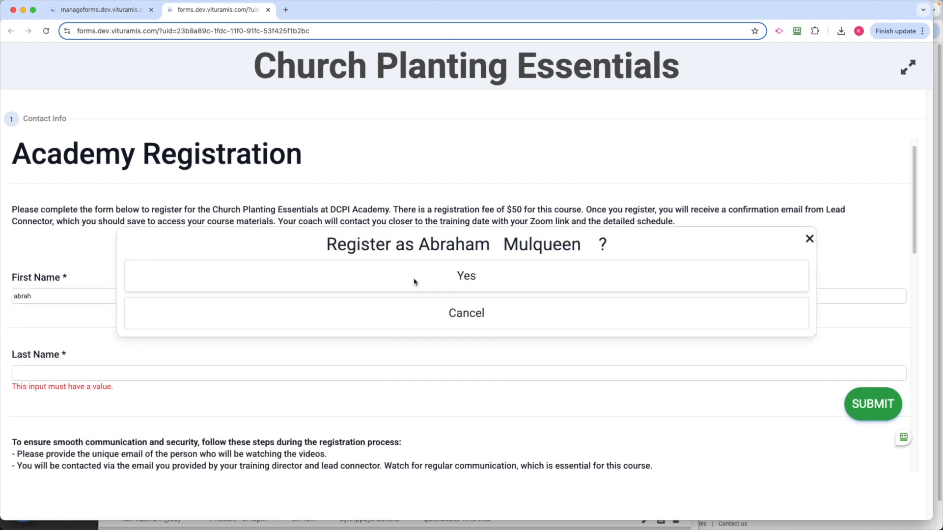
left_click(467, 284)
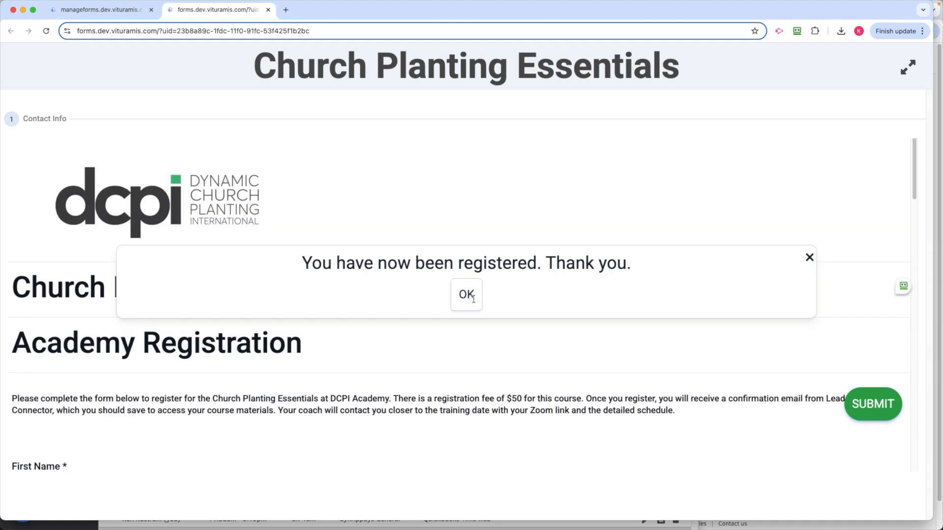
left_click(467, 300)
scroll(388, 339, "down", 5)
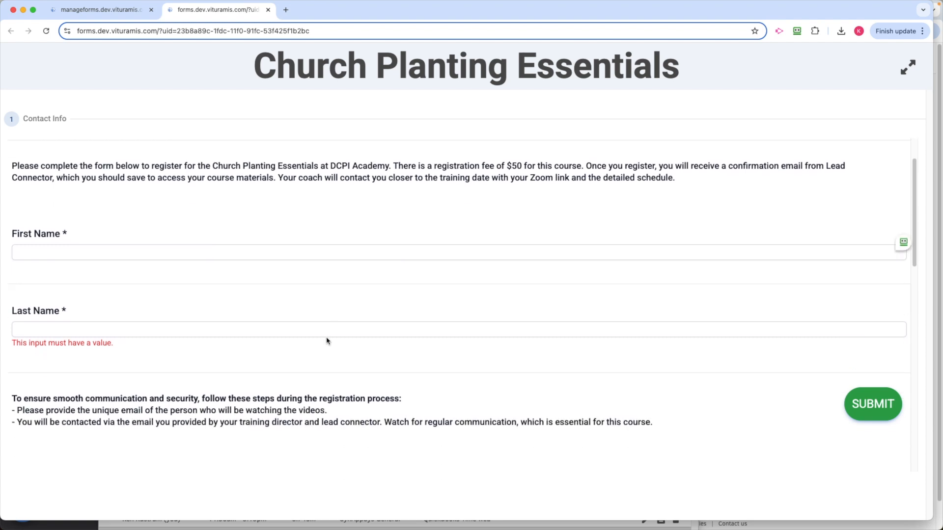
scroll(328, 341, "down", 1)
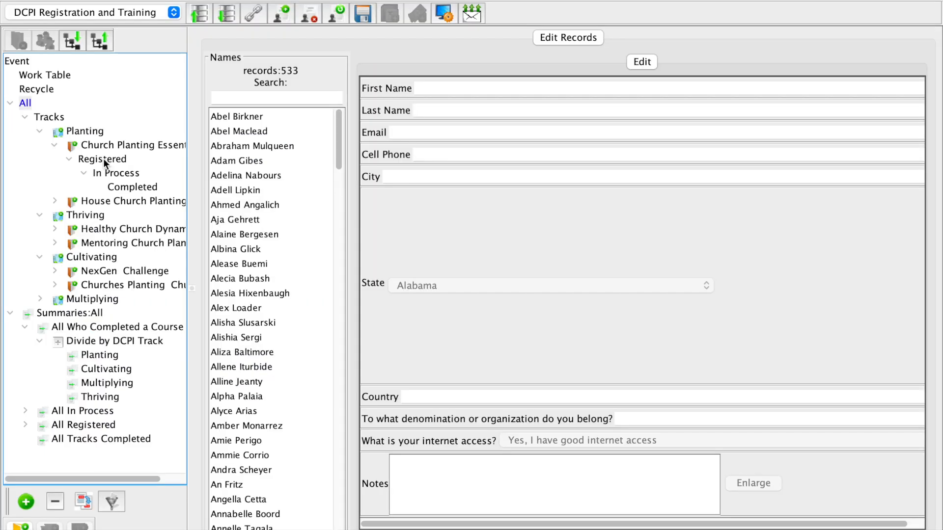
Switch to the DCPI Registration and Training database, view the Church Planting Essentials Registered group, and open a person's record from All Who Completed a Course.
left_click(103, 158)
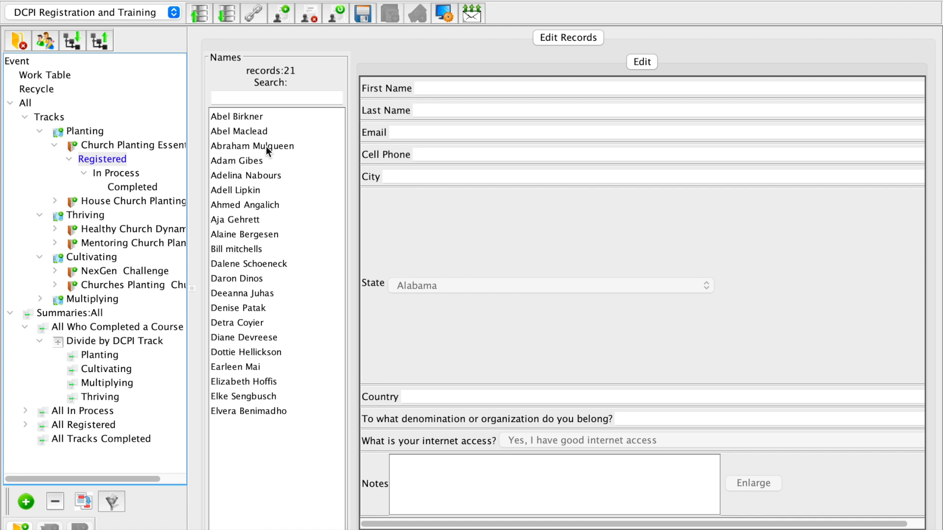
left_click(97, 328)
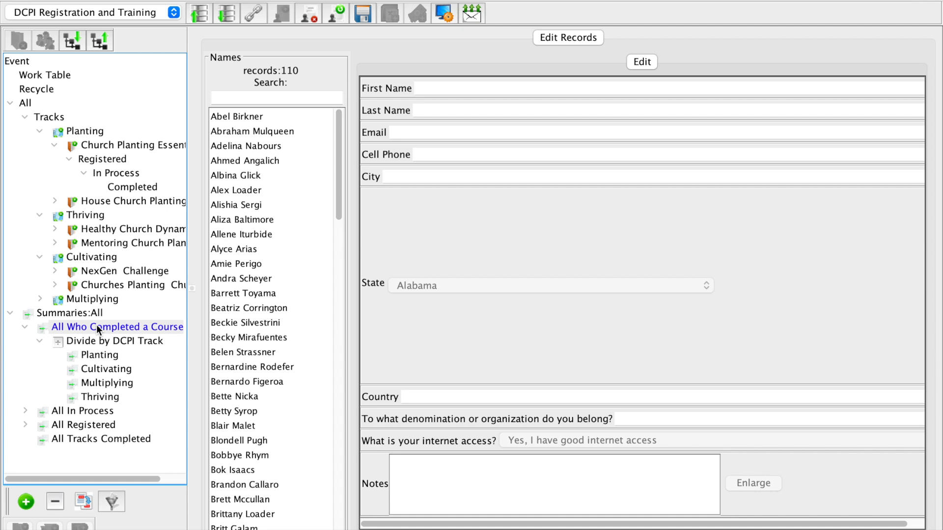
left_click(234, 160)
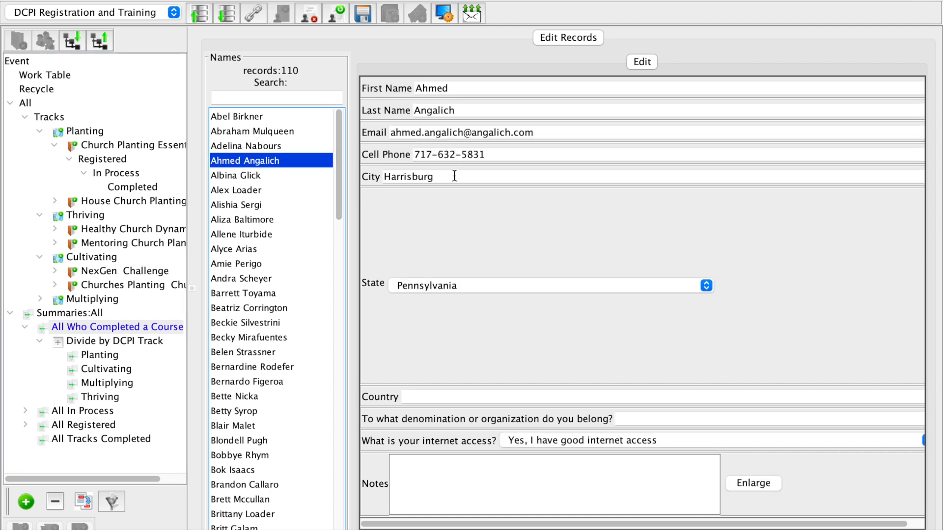